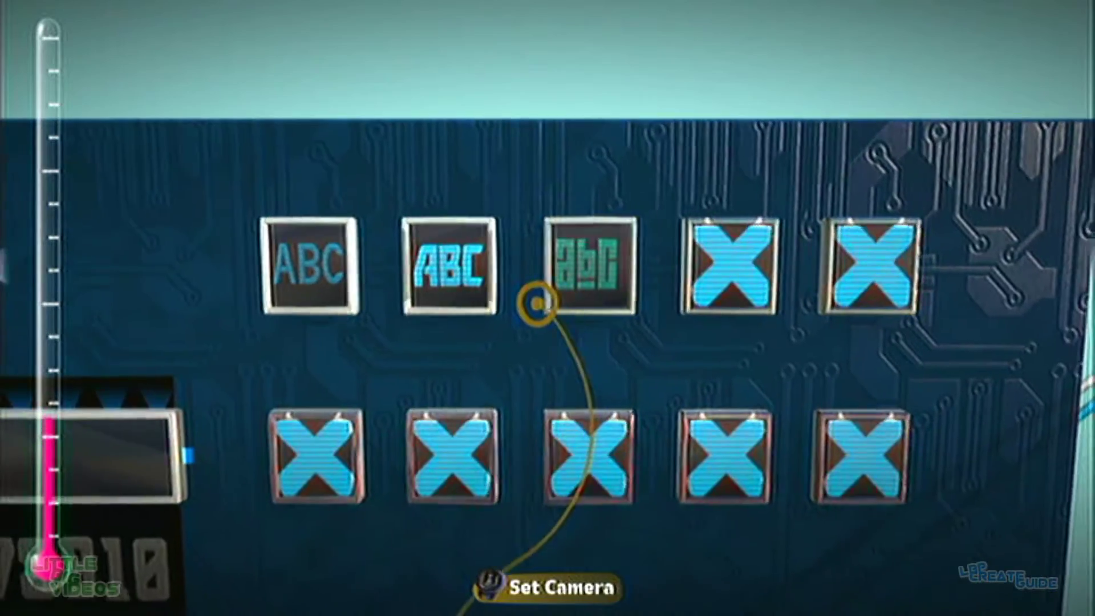
Step: Select the saved abC font object in My Objects > Keyboard
right_click(539, 304)
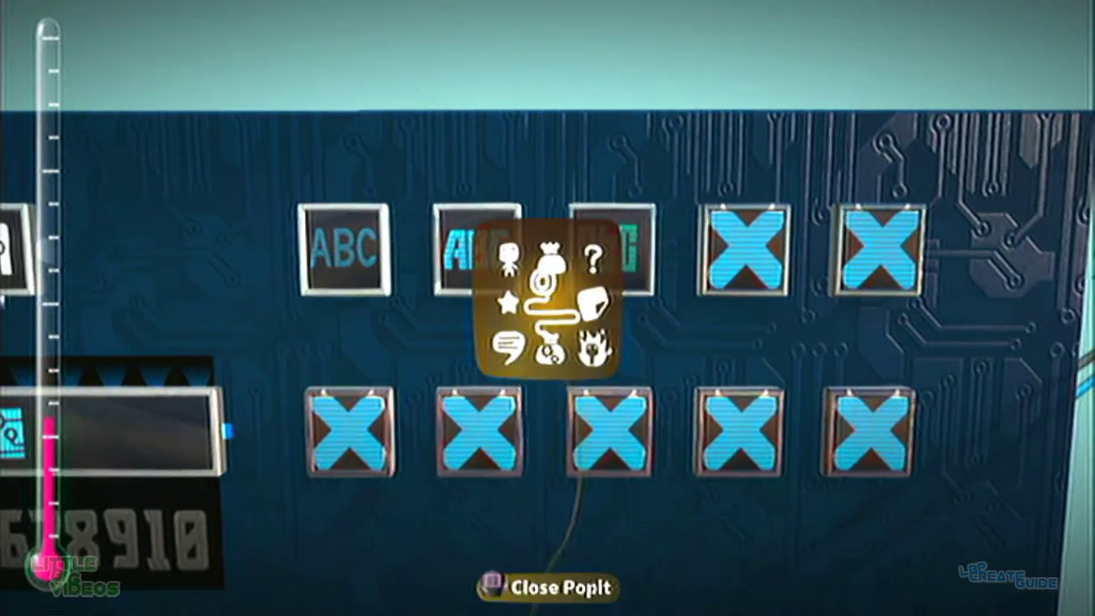
left_click(548, 352)
key("Escape")
left_click(548, 256)
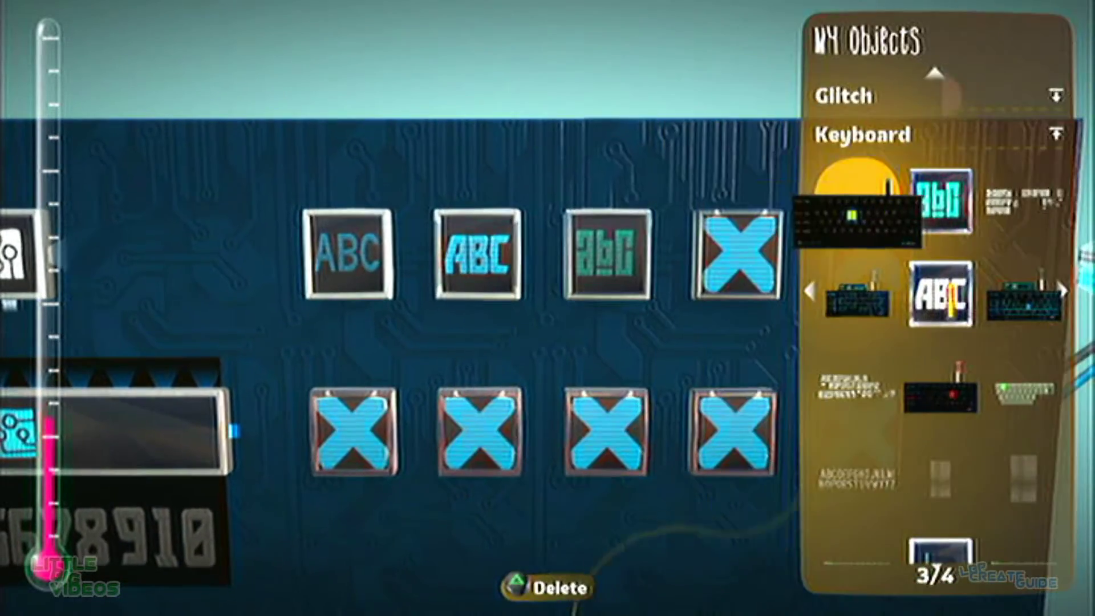
key("Up")
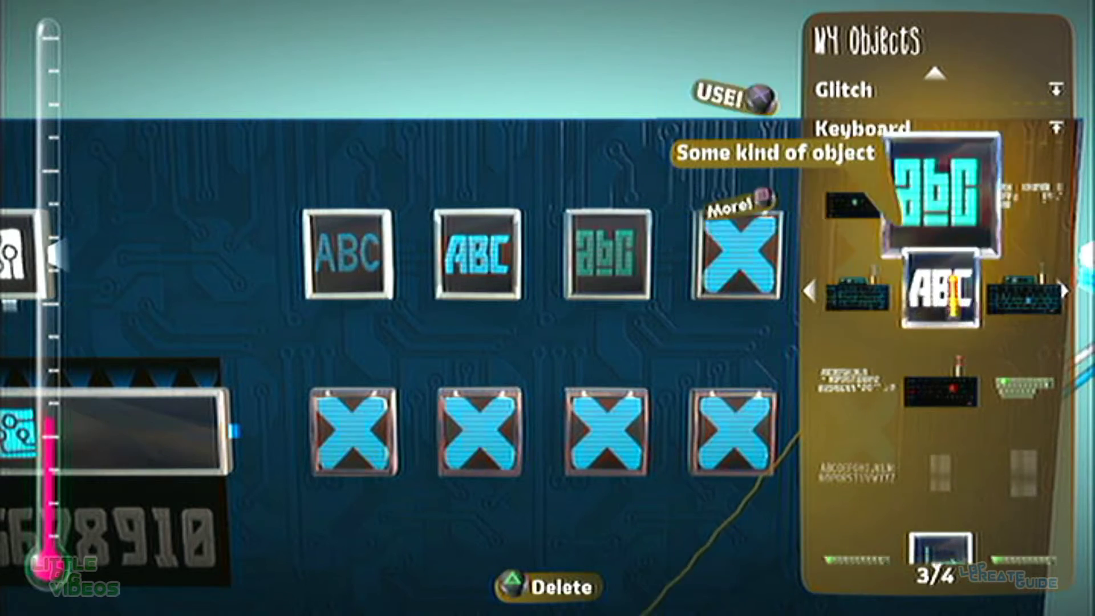
key("Down")
key("Up")
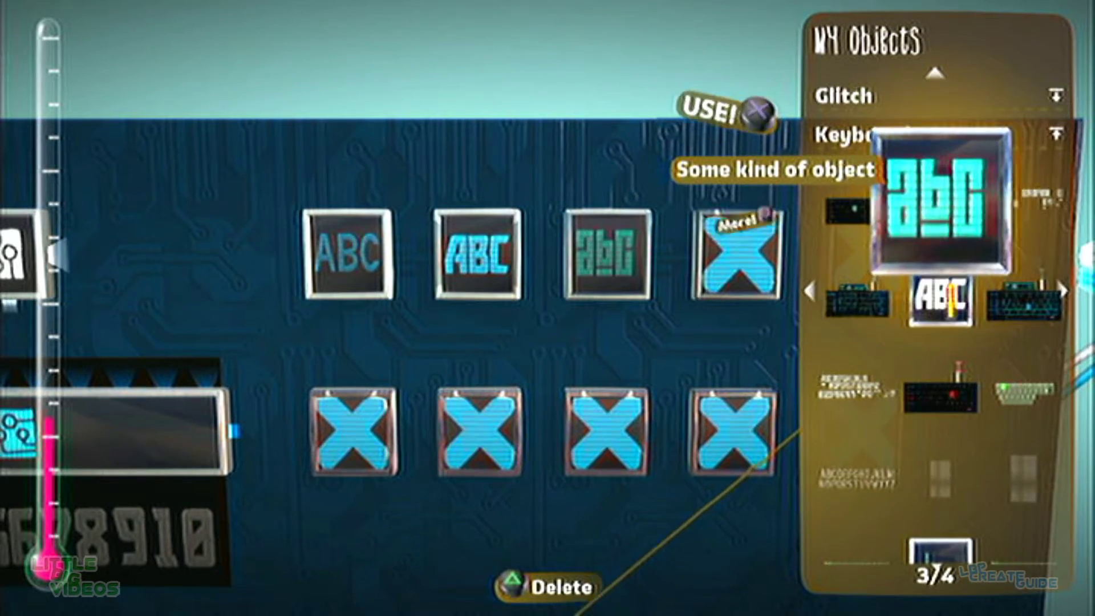
Step: Stamp a copy of the abC font into the keyboard chip's fourth slot
key("Return")
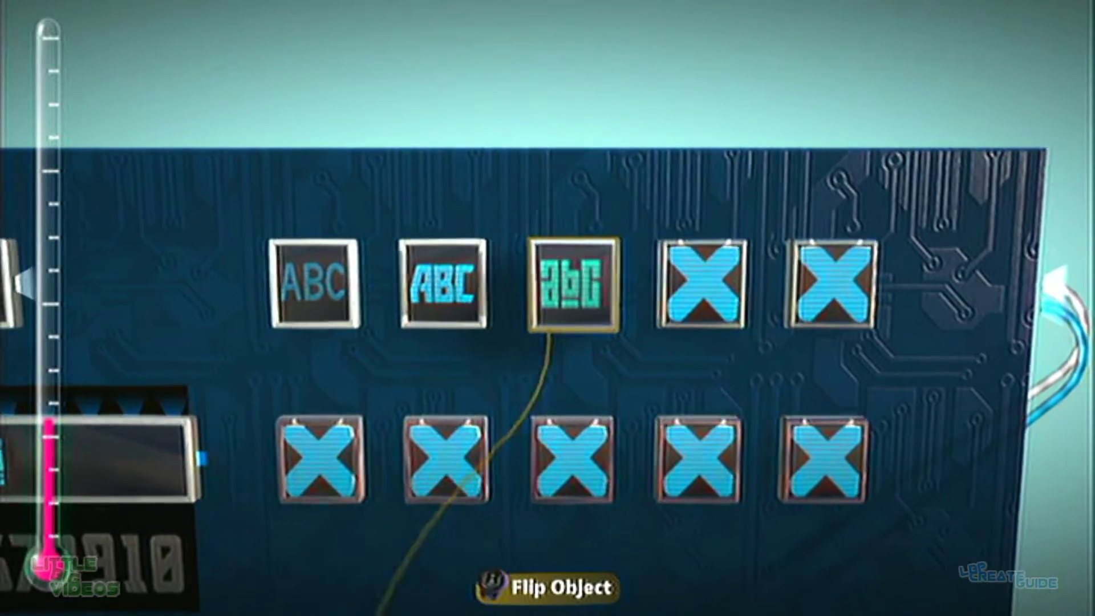
key("Return")
key("Right")
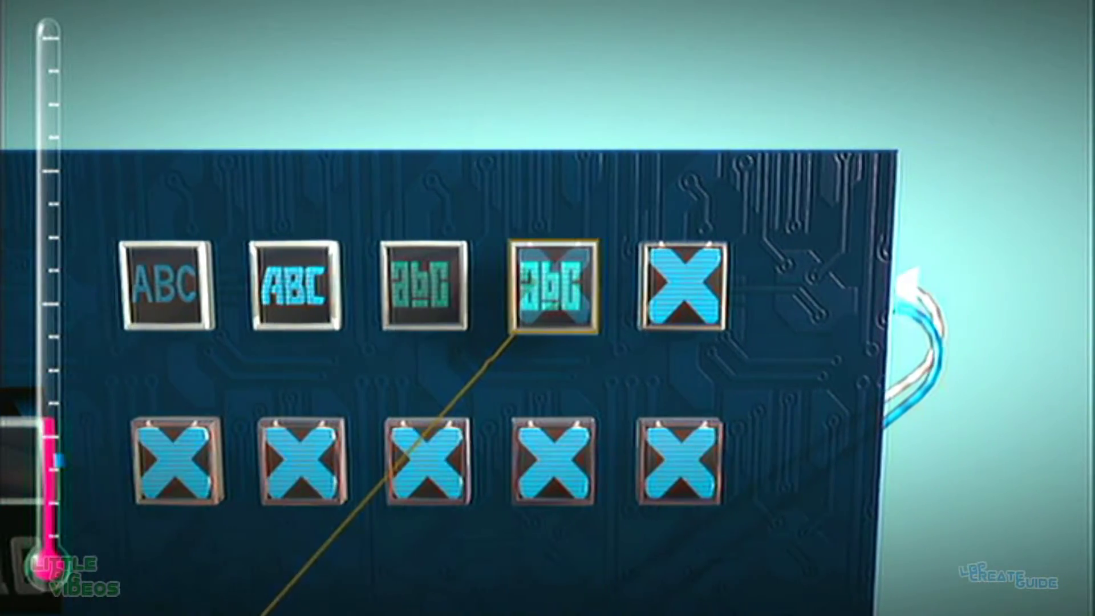
key("Right")
key("Left")
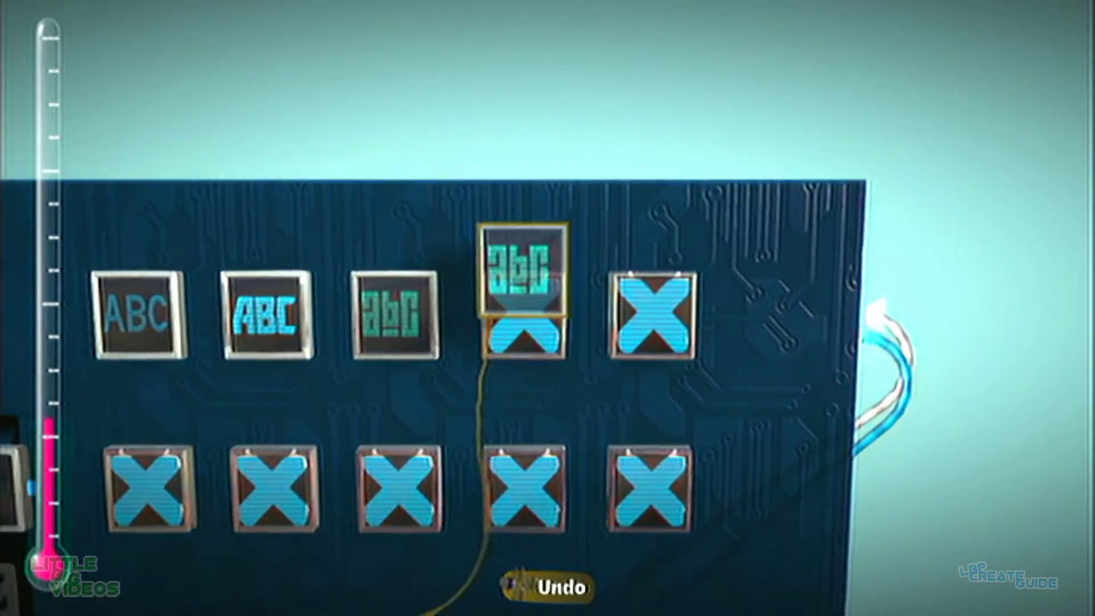
key("Return")
key("Escape")
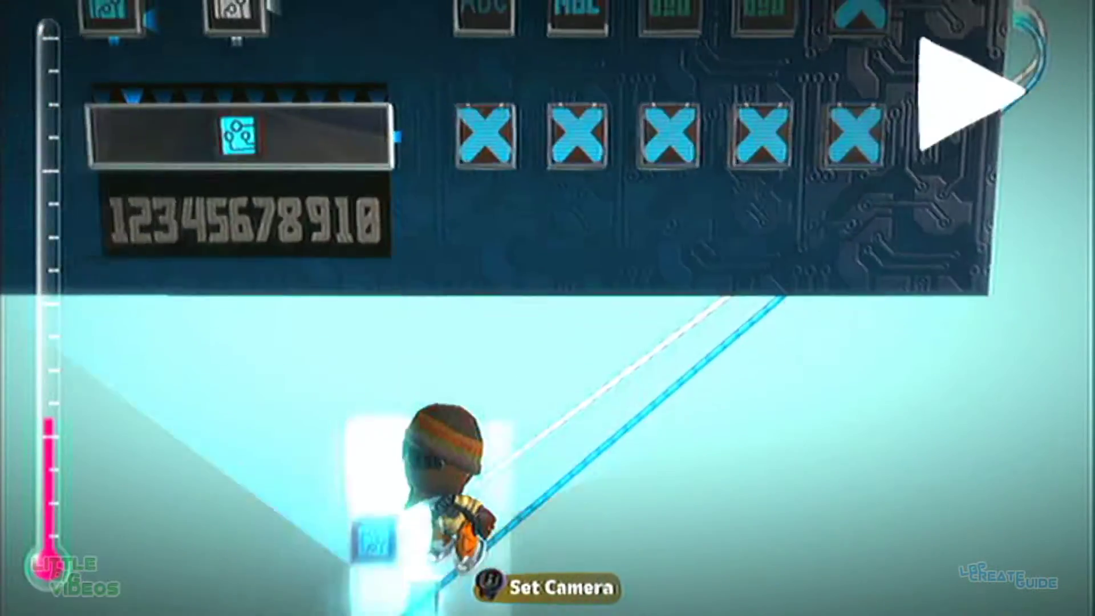
Step: Type a g on the Controlinator keyboard to test it, then leave via the pause menu
key("Down")
key("Down")
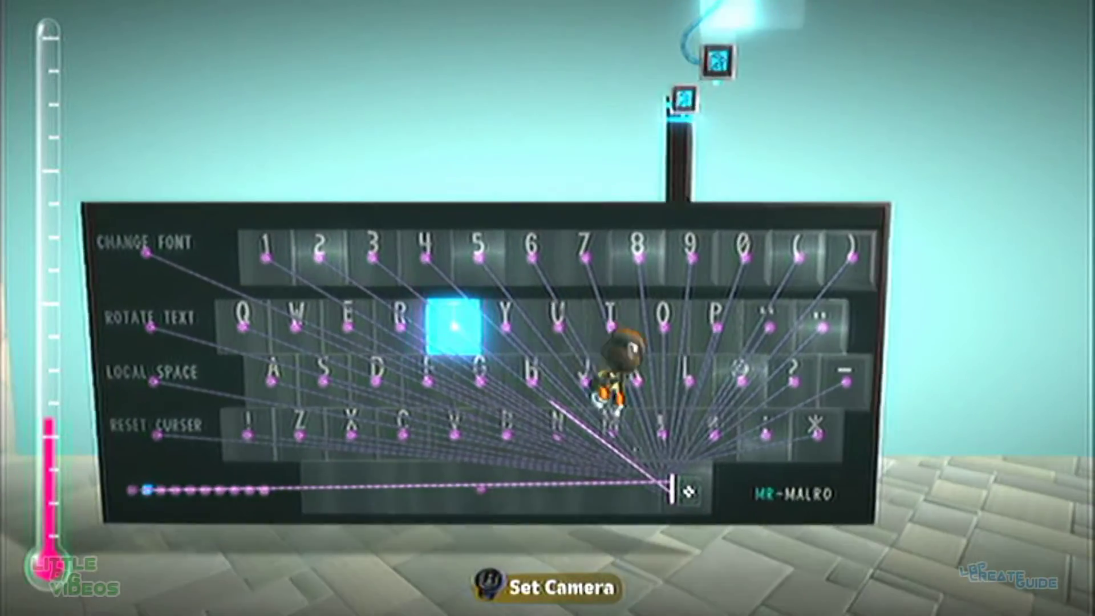
key("Escape")
key("Escape")
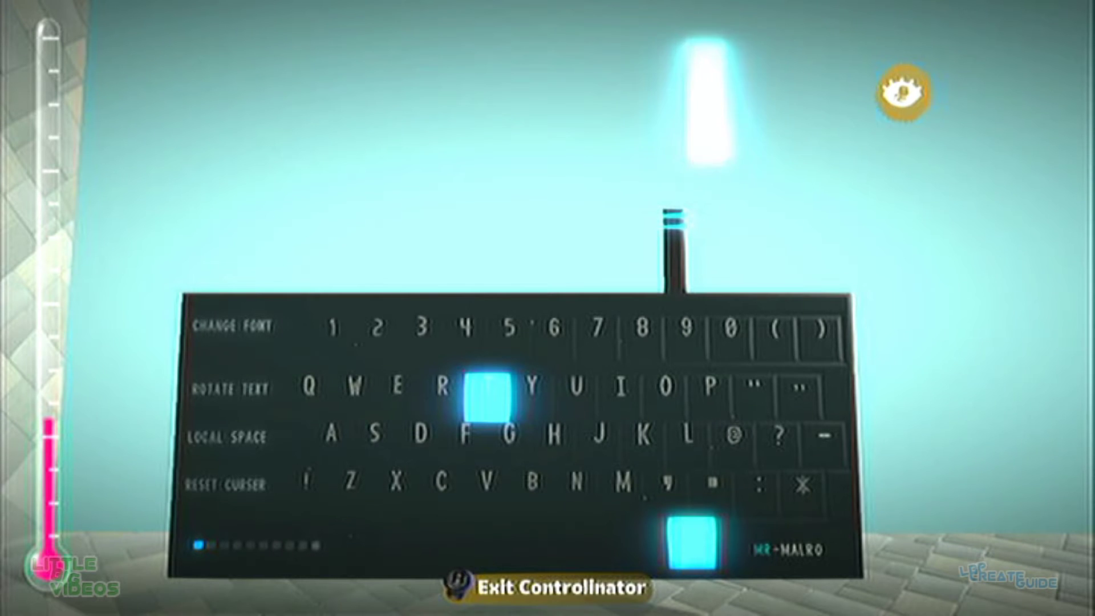
left_click(510, 443)
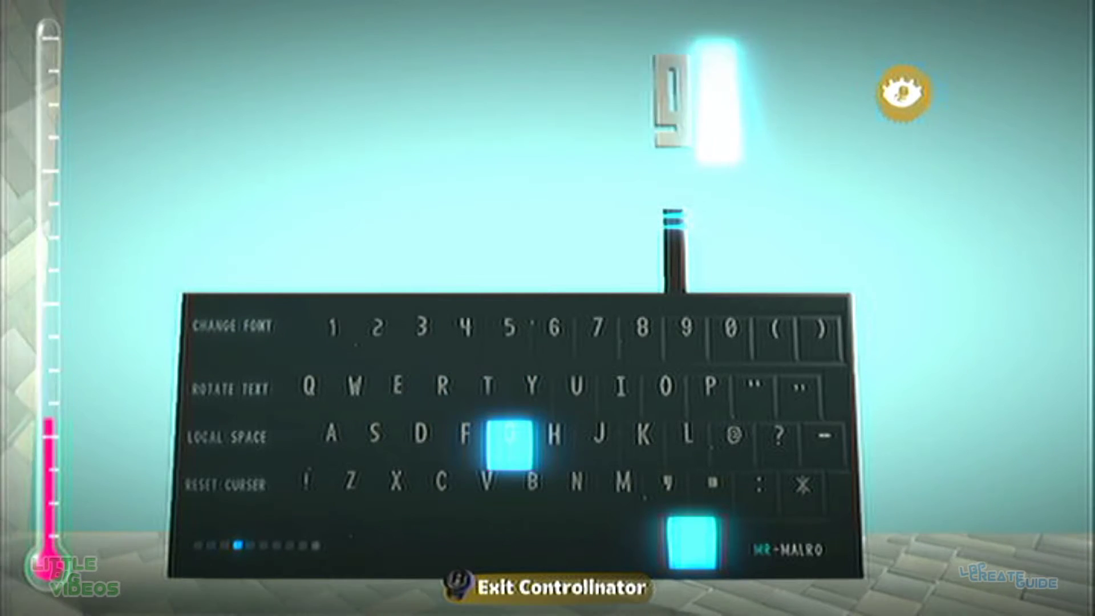
key("Escape")
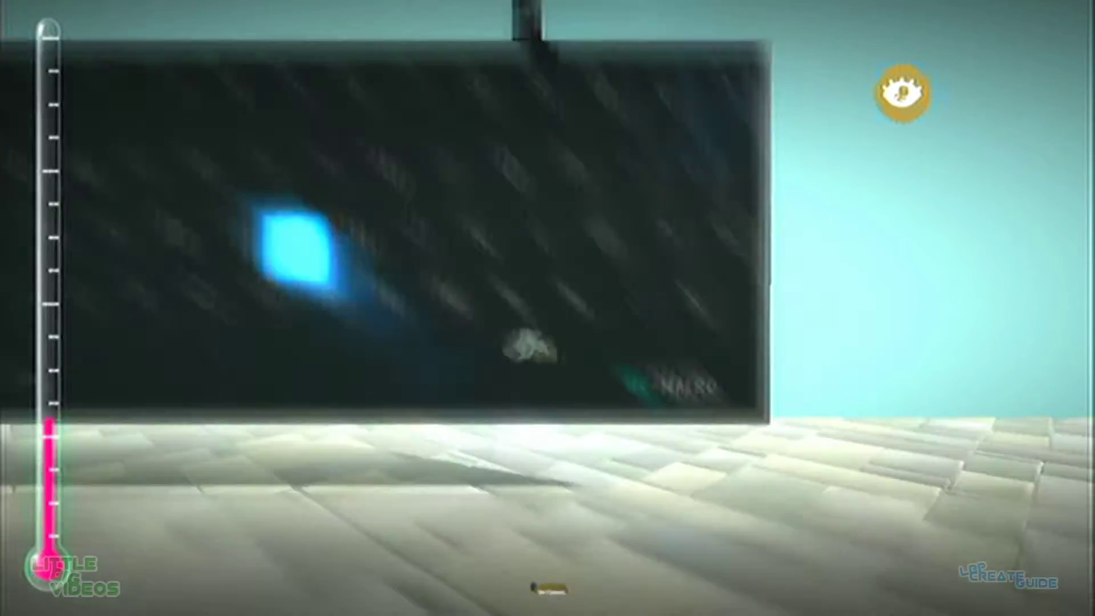
key("Escape")
key("Escape")
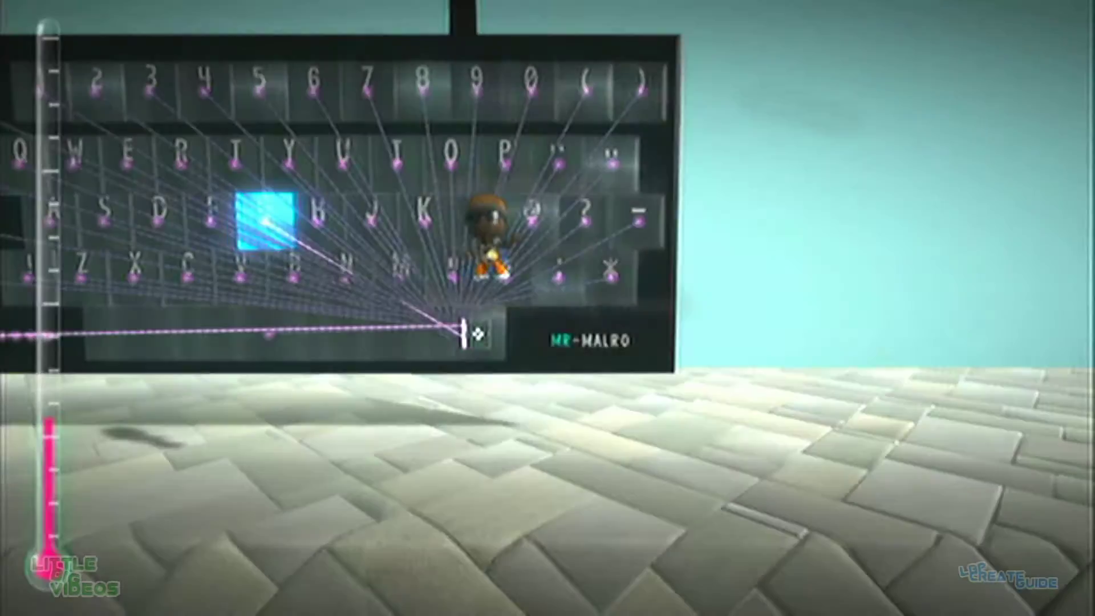
key("Escape")
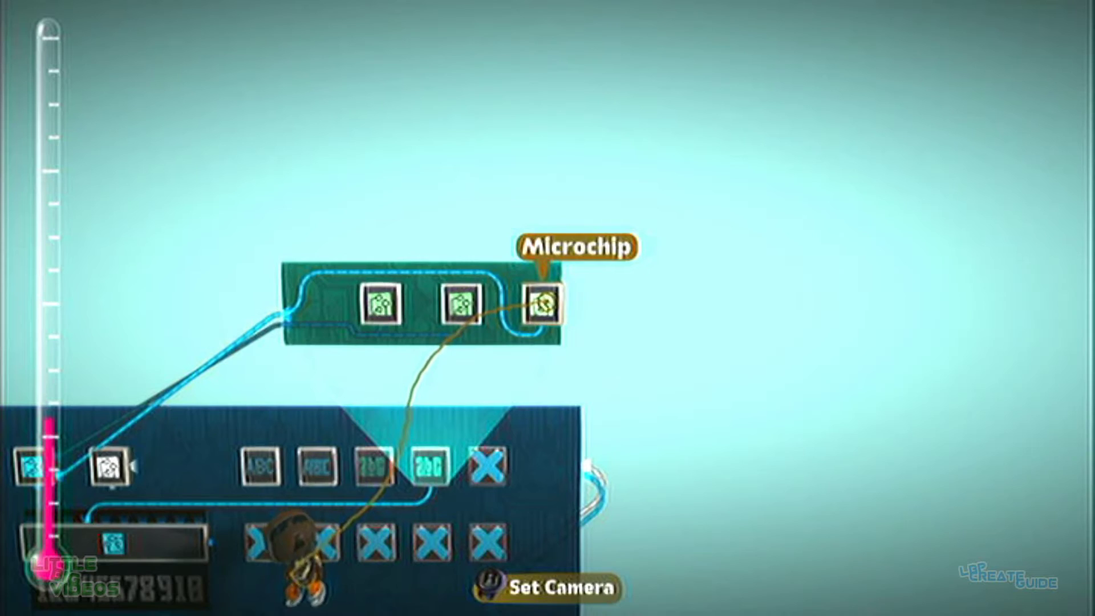
Step: Check a microchip's emitter settings, hide the circuitry, and open the third microchip's board
left_click(544, 304)
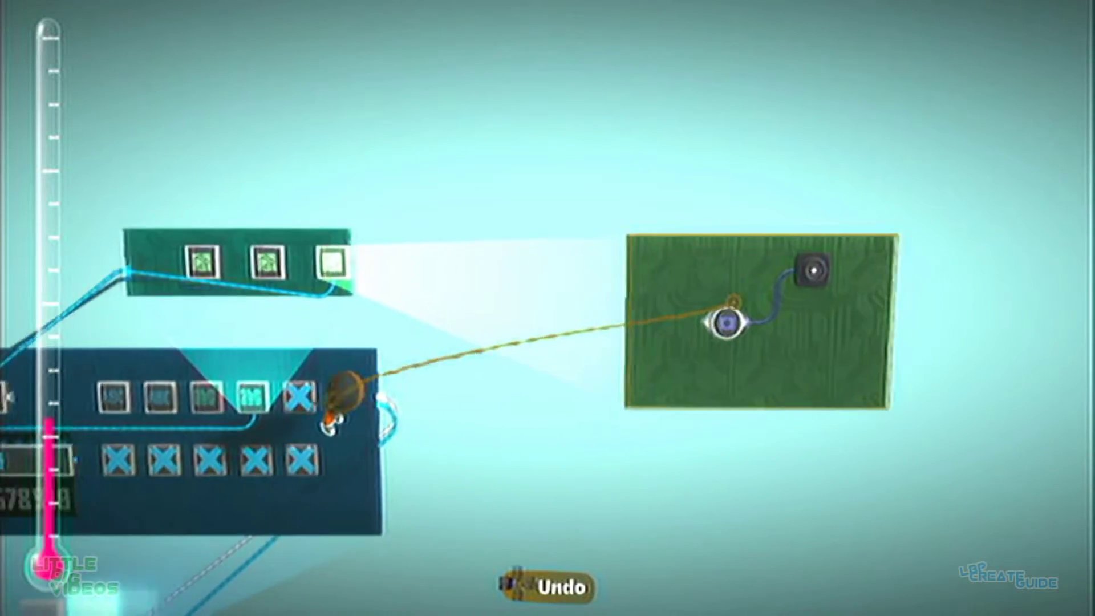
left_click(556, 306)
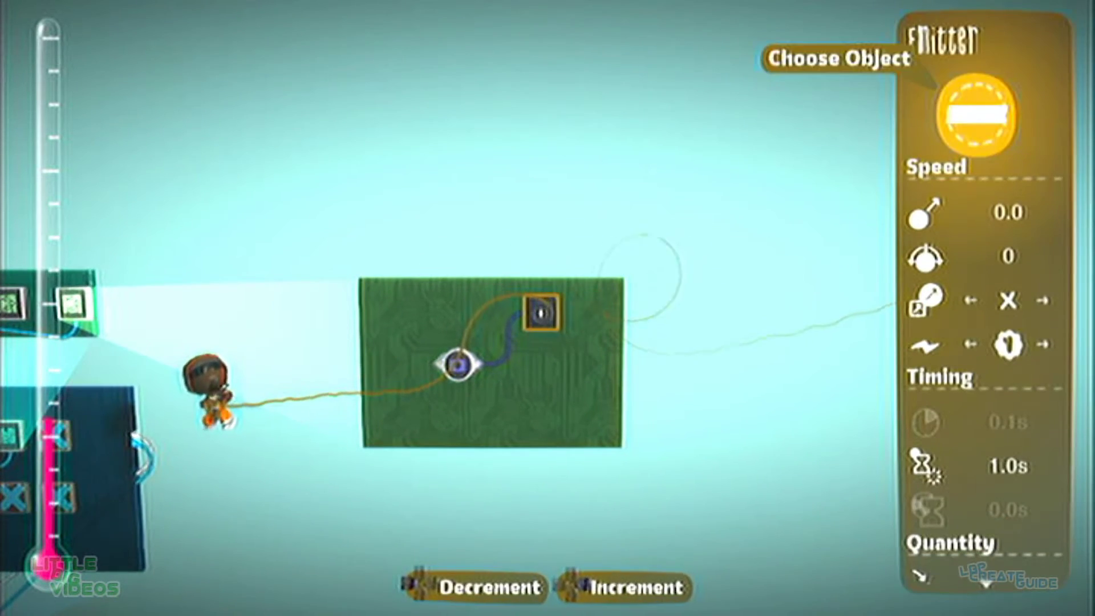
key("Escape")
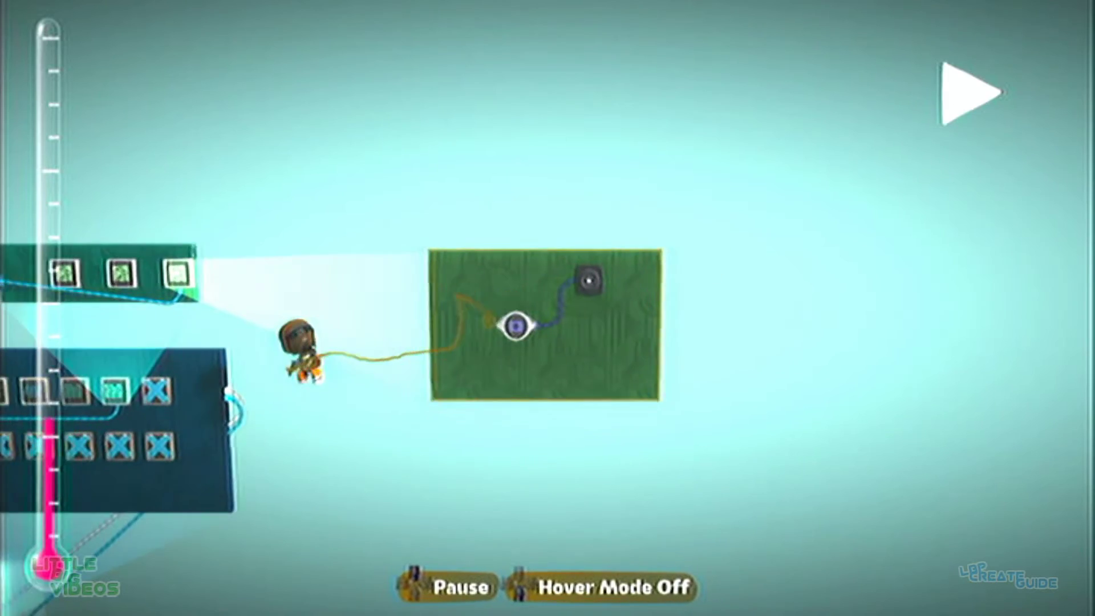
key("Escape")
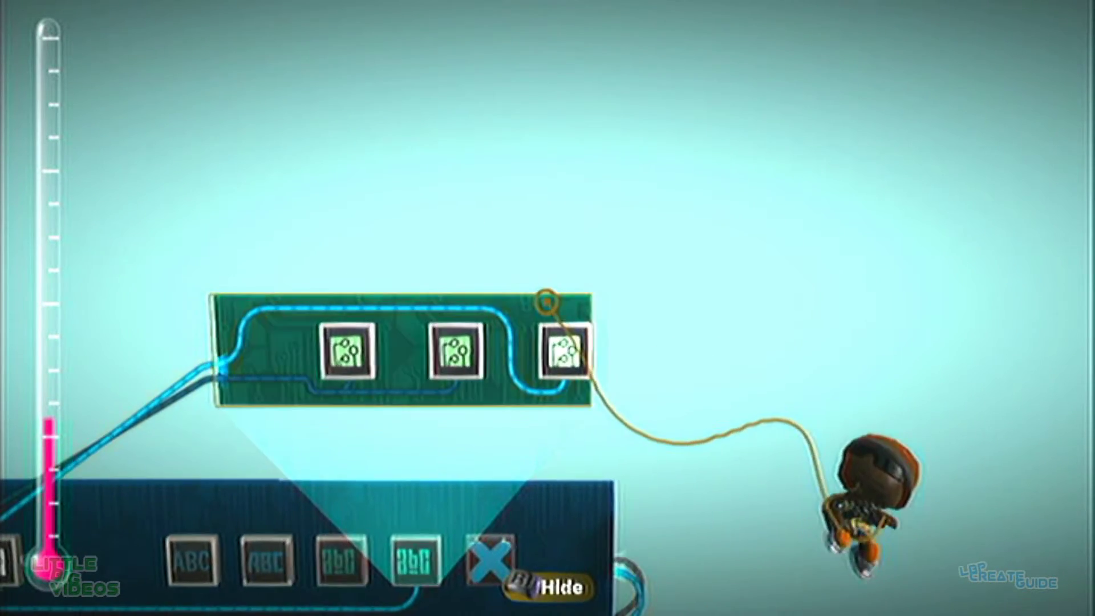
key("h")
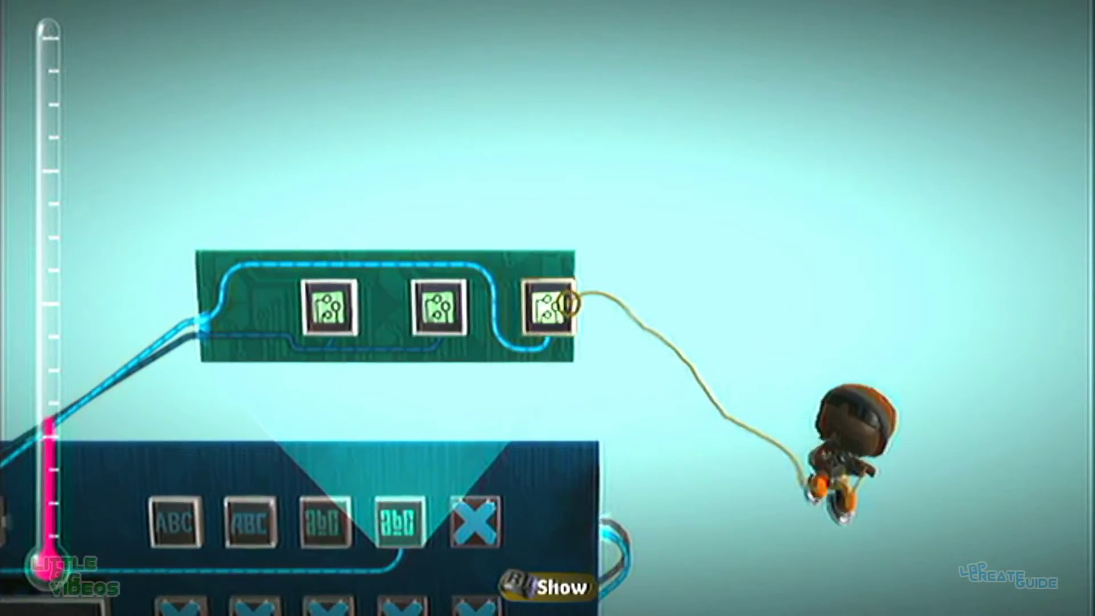
left_click(518, 304)
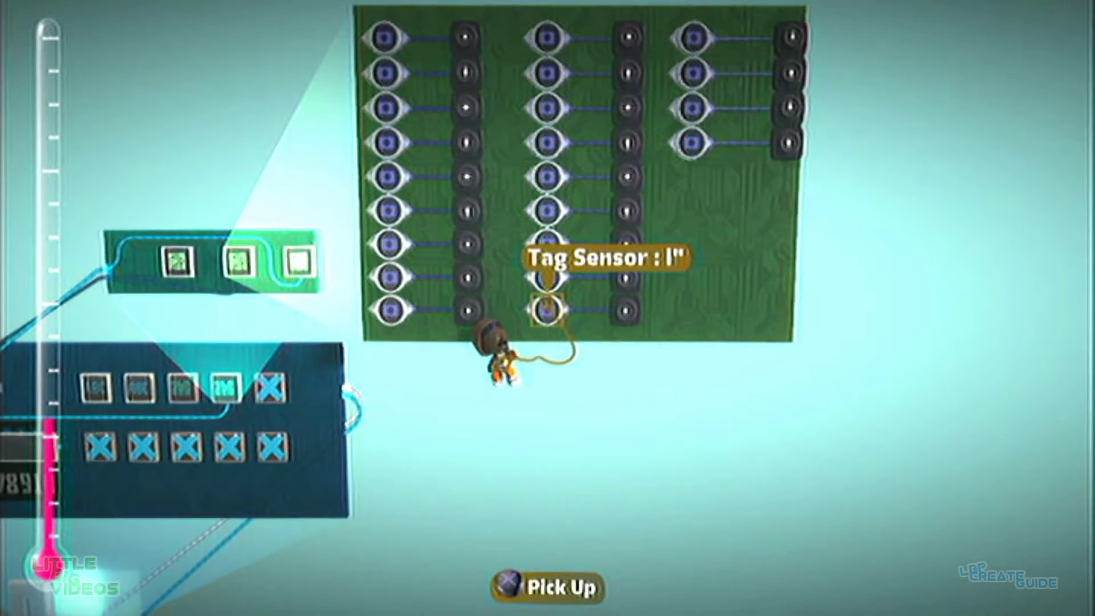
Step: Set the Tag Label on the keyboard's tag sensor
left_click(547, 308)
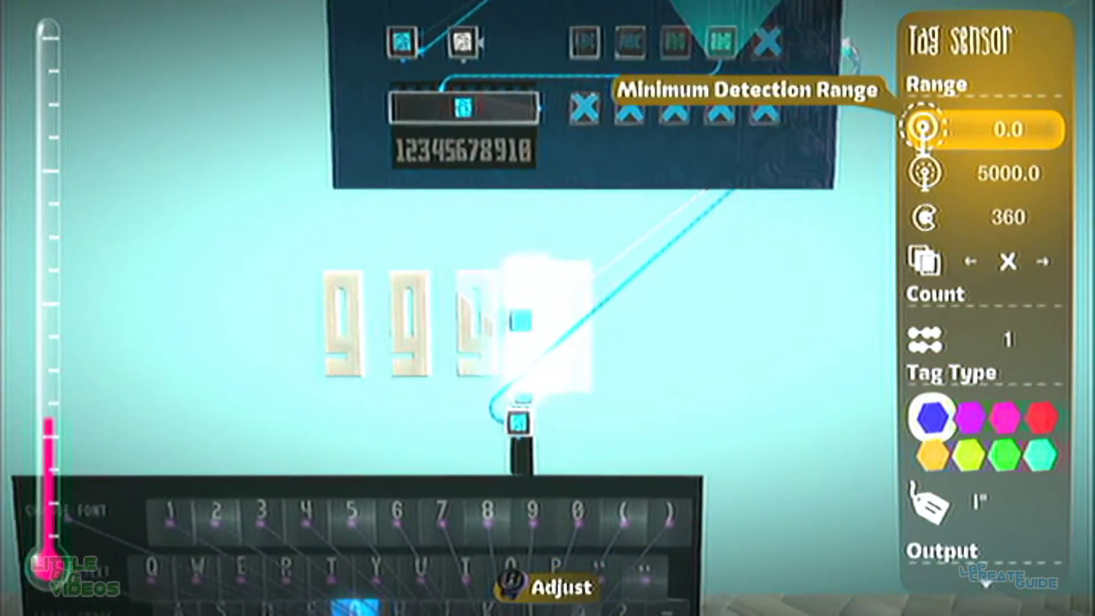
key("Down")
key("Down")
key("Down")
key("Down")
key("Down")
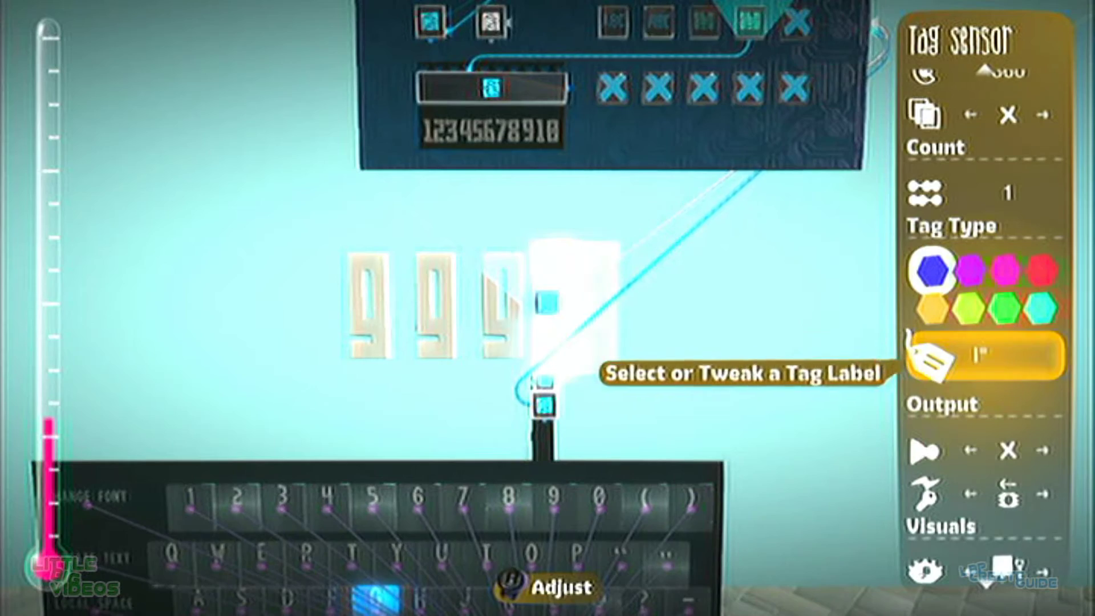
key("Escape")
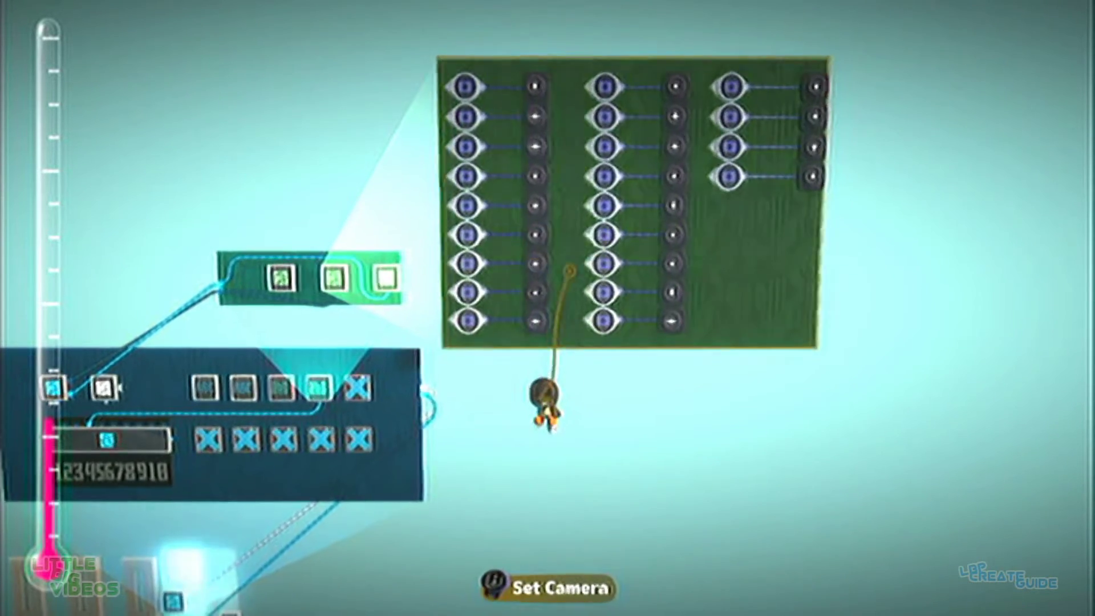
scroll(536, 291, "up", 5)
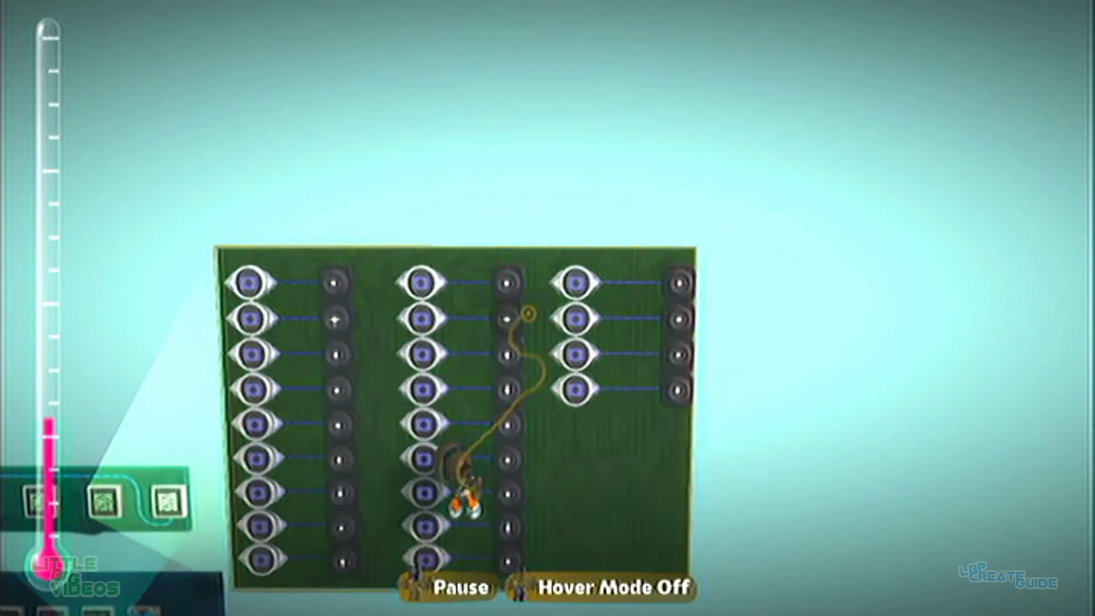
Step: Review several emitters on the font board to see which letter objects they emit
left_click(546, 301)
key("Escape")
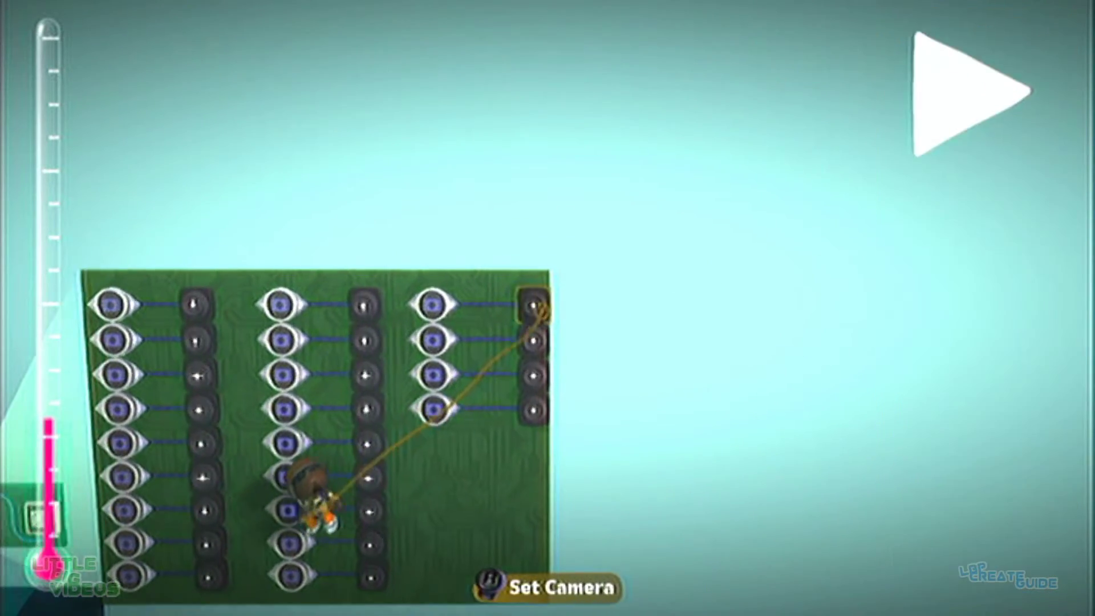
left_click(502, 396)
key("Escape")
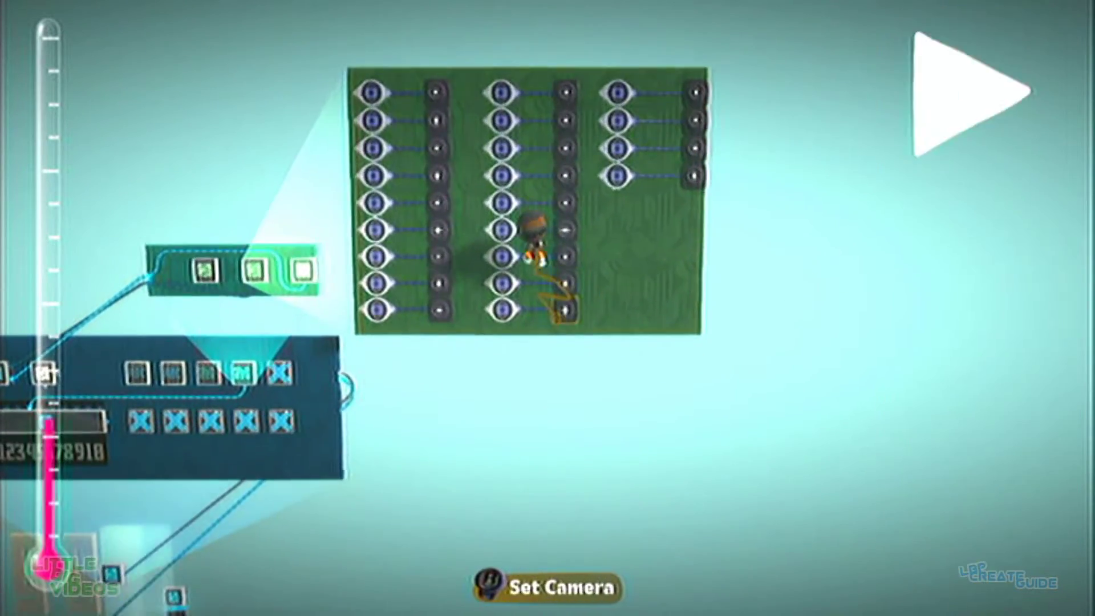
left_click(561, 304)
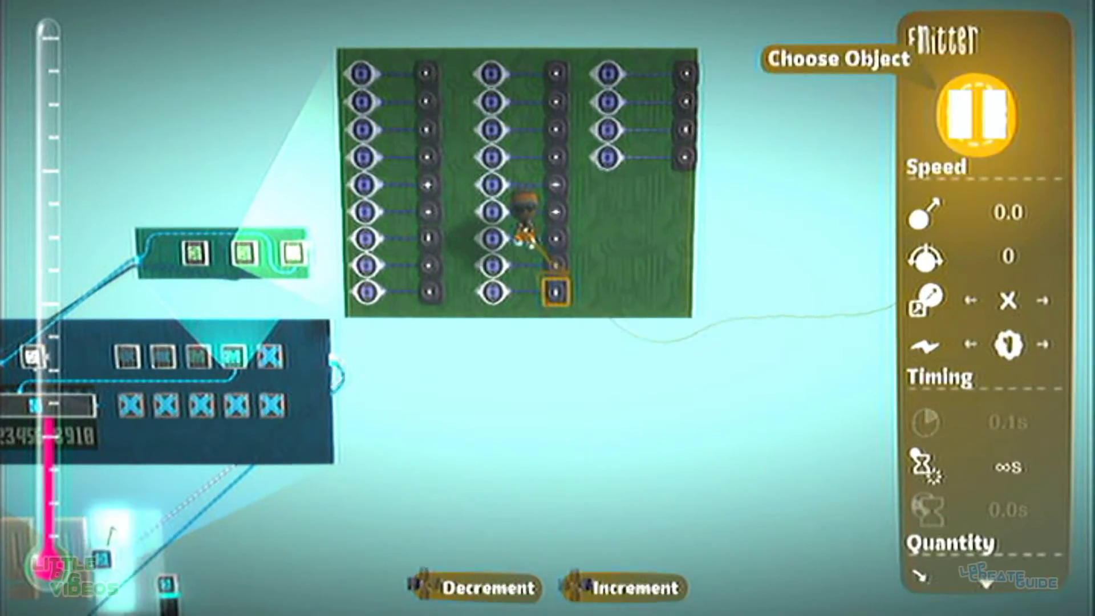
key("Escape")
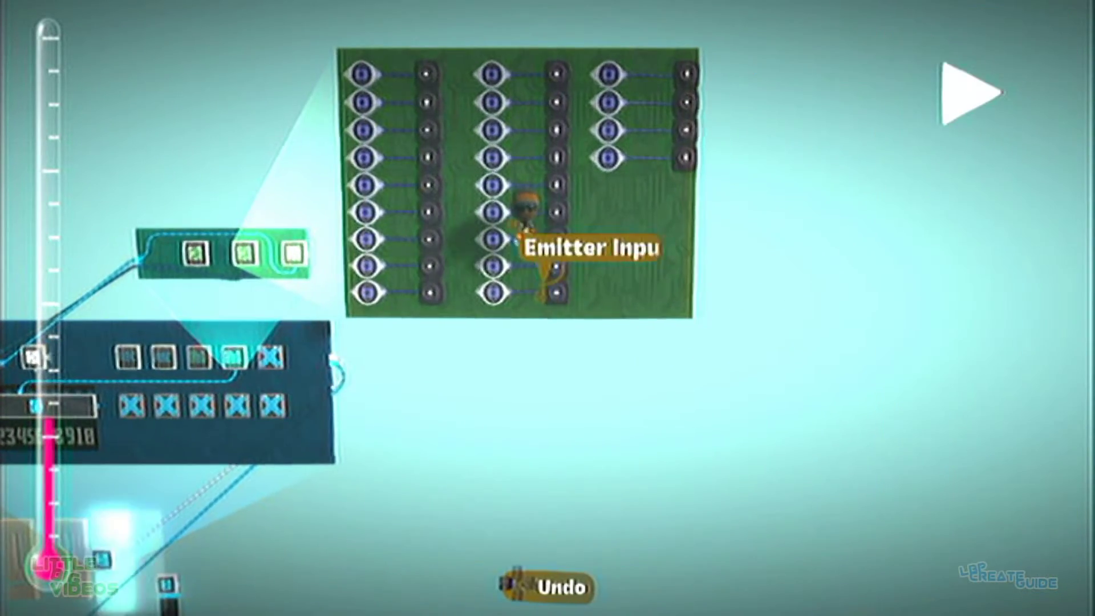
left_click(531, 283)
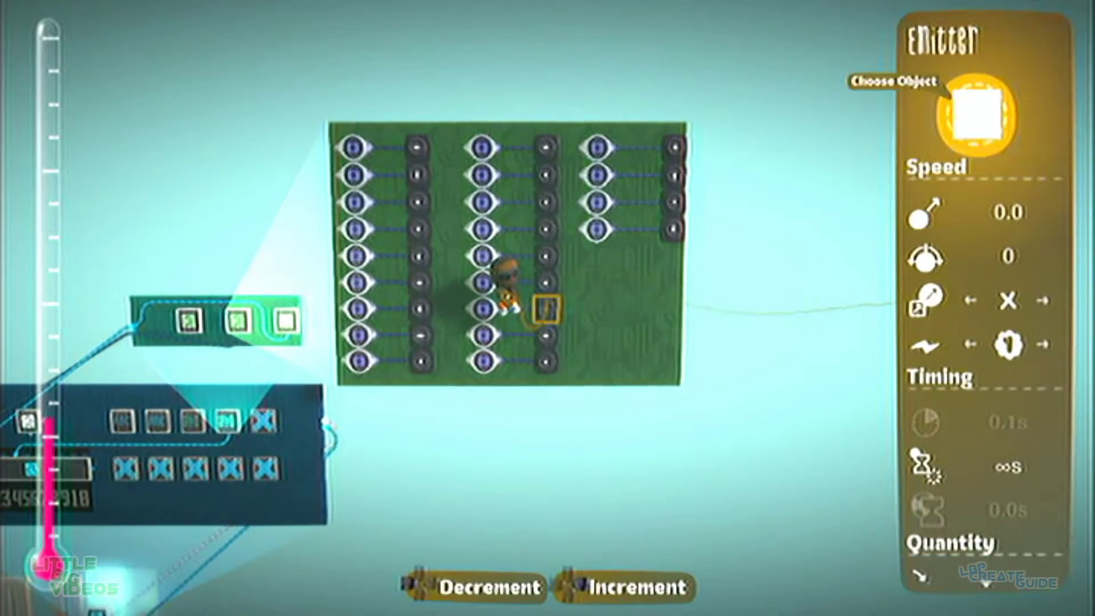
key("Escape")
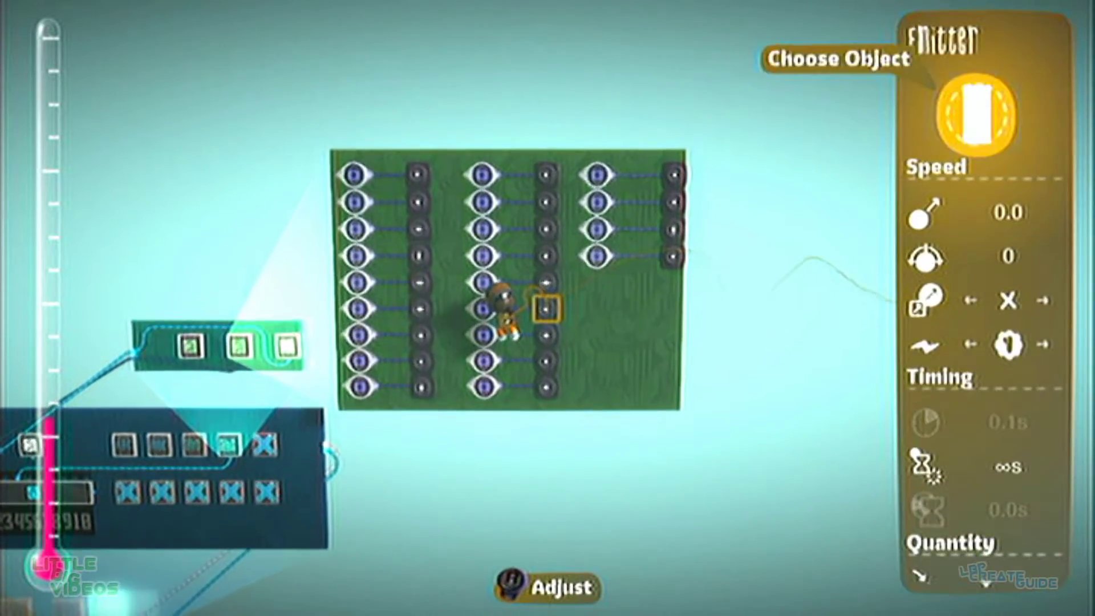
key("Escape")
left_click(547, 292)
key("Escape")
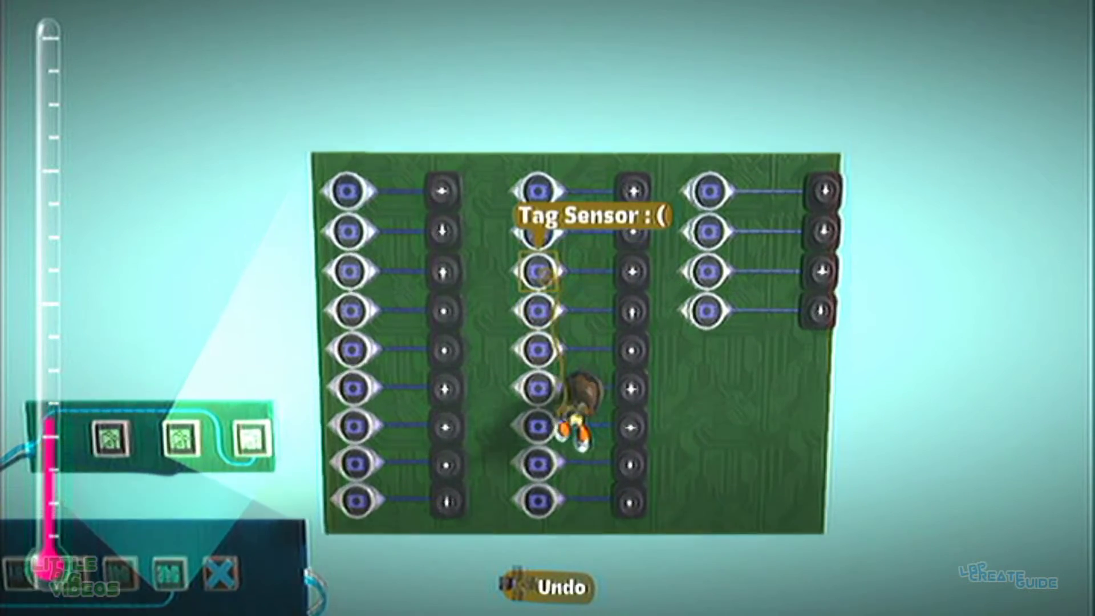
Step: Add the pasted tag sensor and emitter pair under the third column, wire it, and check both
key("ctrl+z")
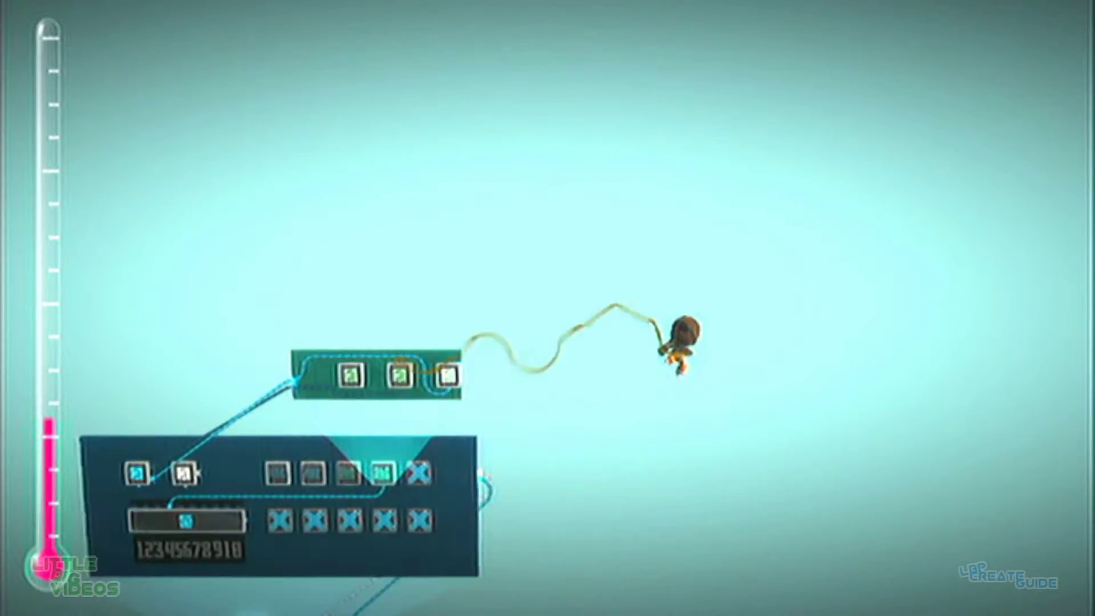
key("ctrl+y")
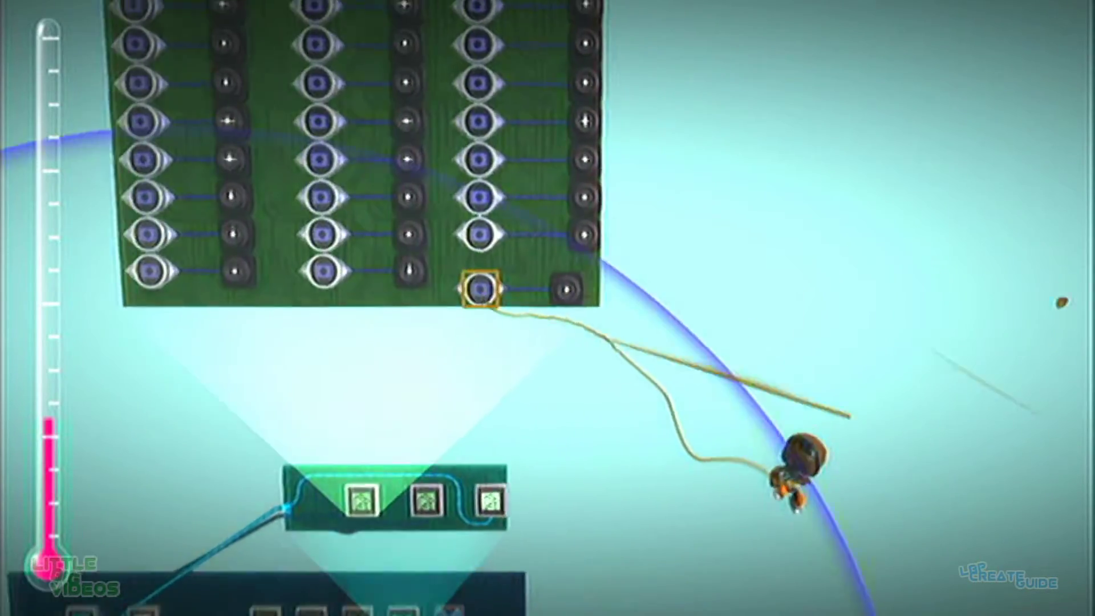
left_click(496, 302)
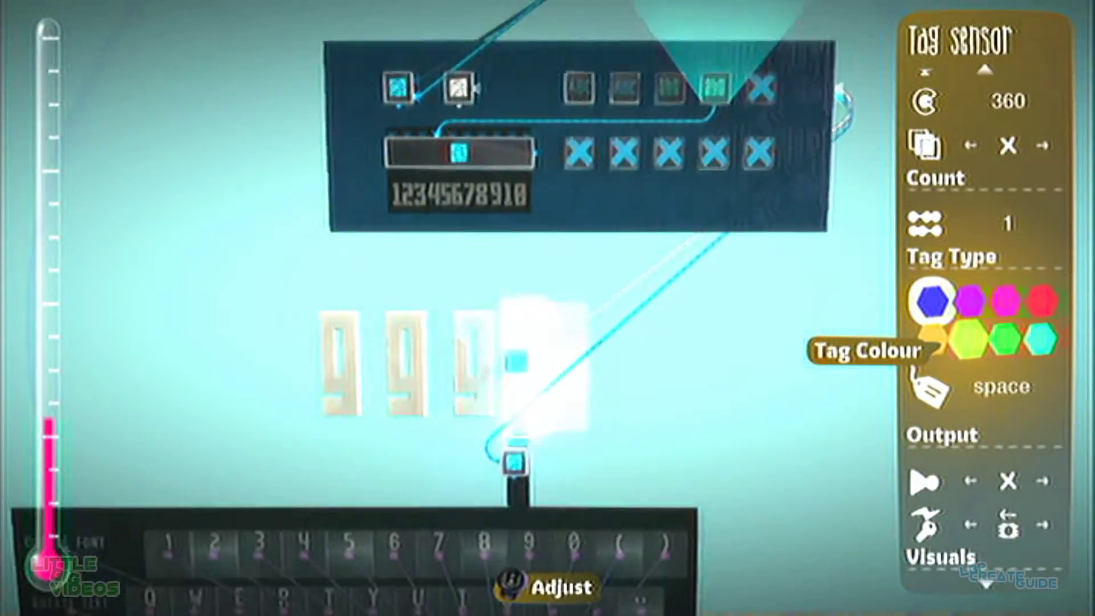
key("Escape")
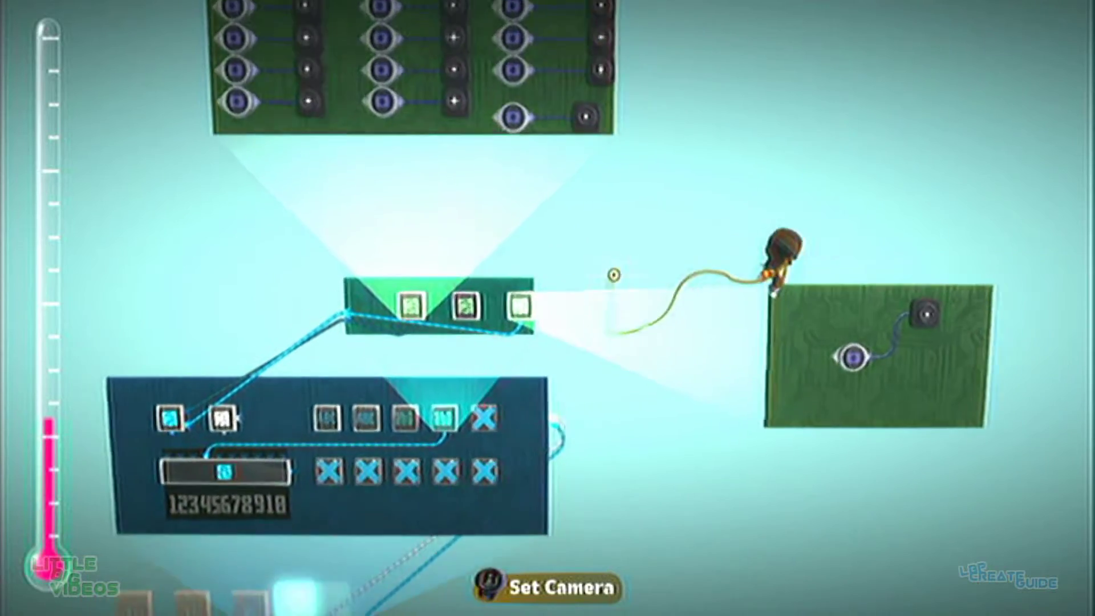
left_click(630, 257)
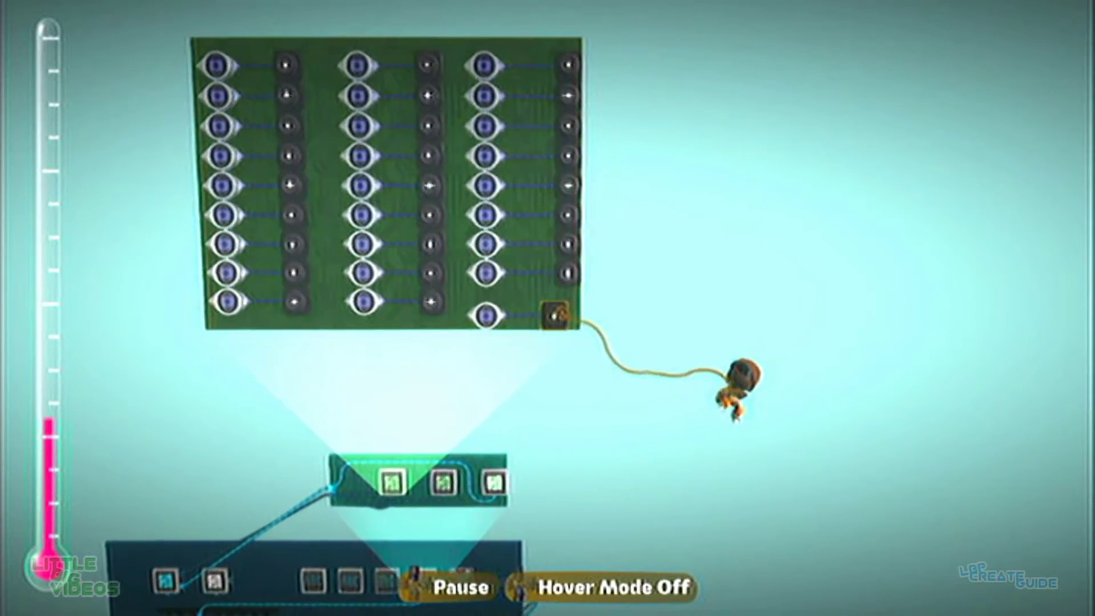
left_click(537, 305)
key("Escape")
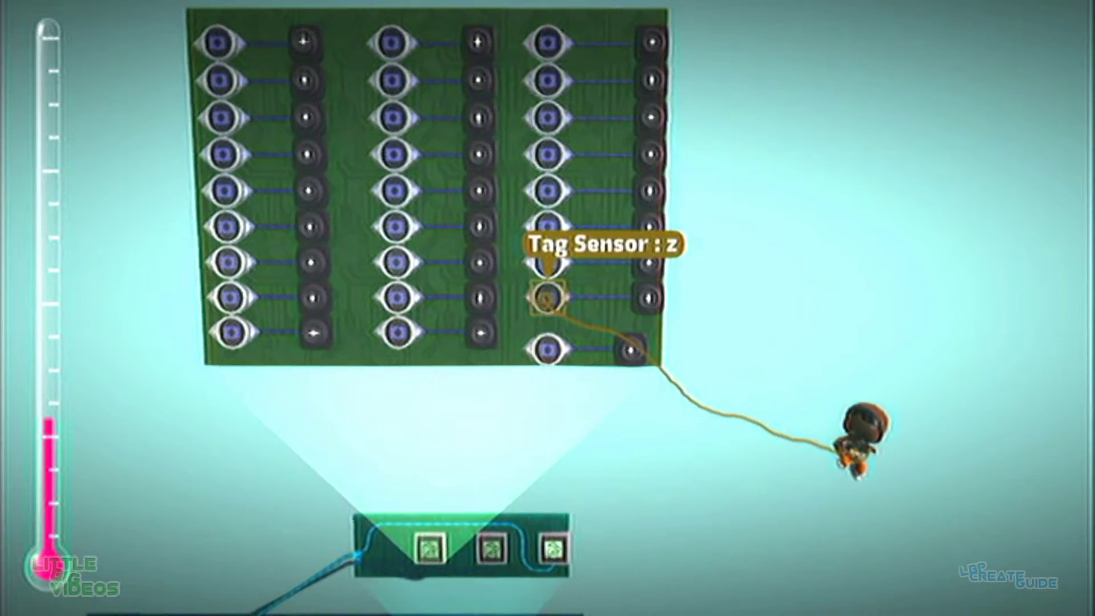
key("space")
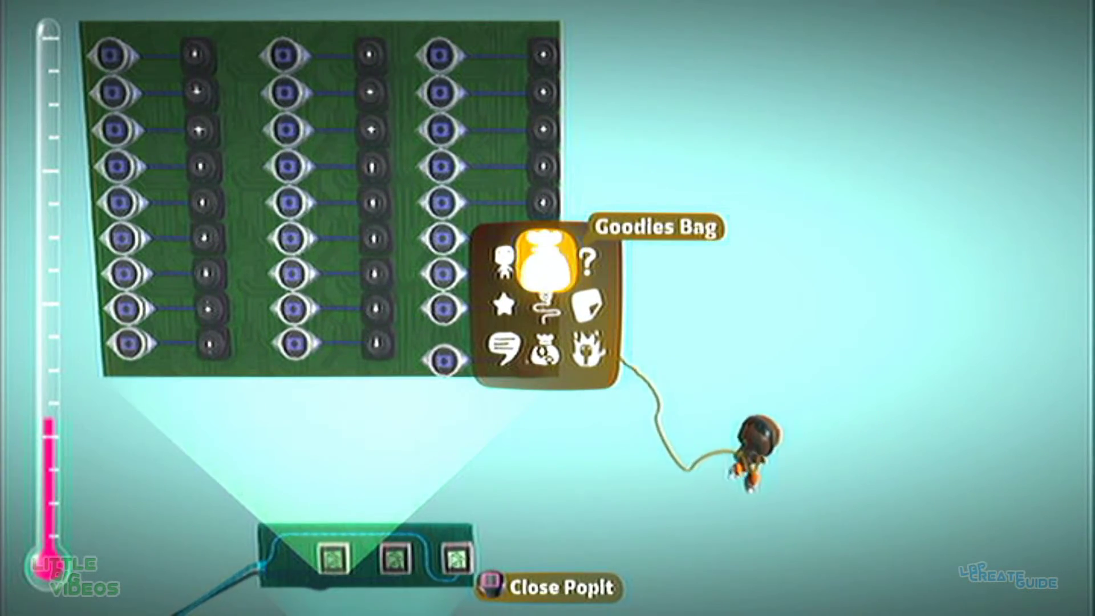
Step: Use Choose Object to give the z sensor's emitter a letter object
left_click(540, 262)
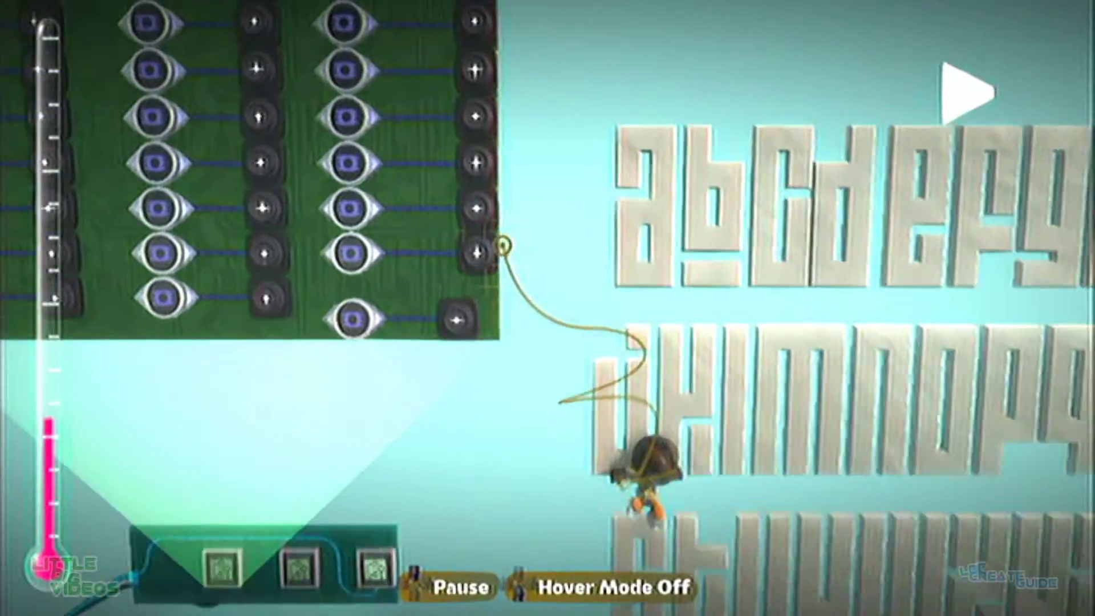
left_click(505, 247)
left_click(975, 112)
key("Escape")
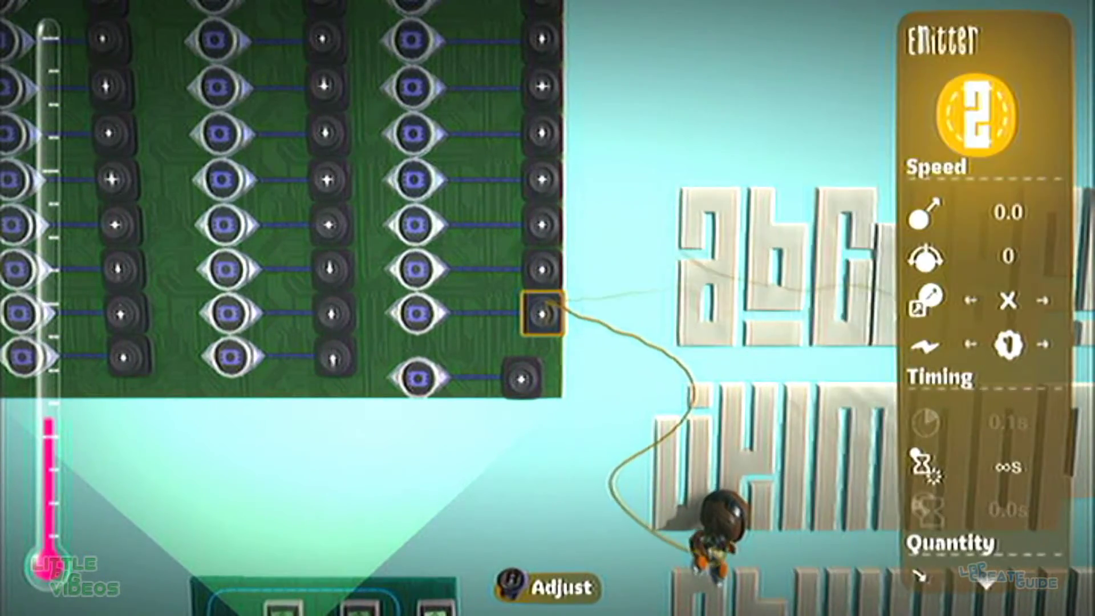
key("Return")
key("Escape")
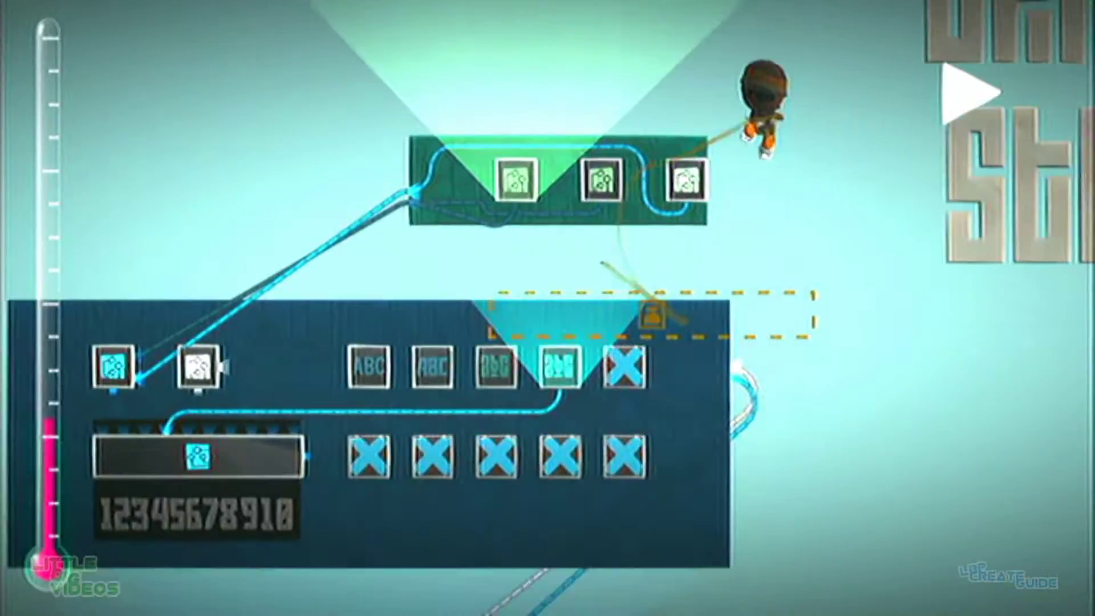
Step: Leave the font board and bring up the pause menu
key("Right")
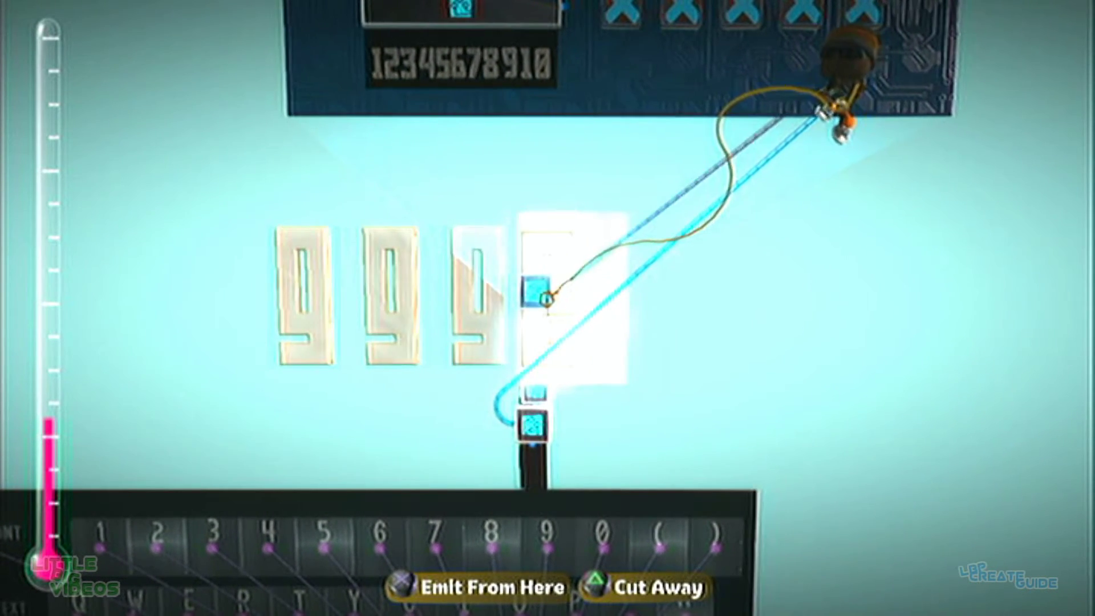
key("Escape")
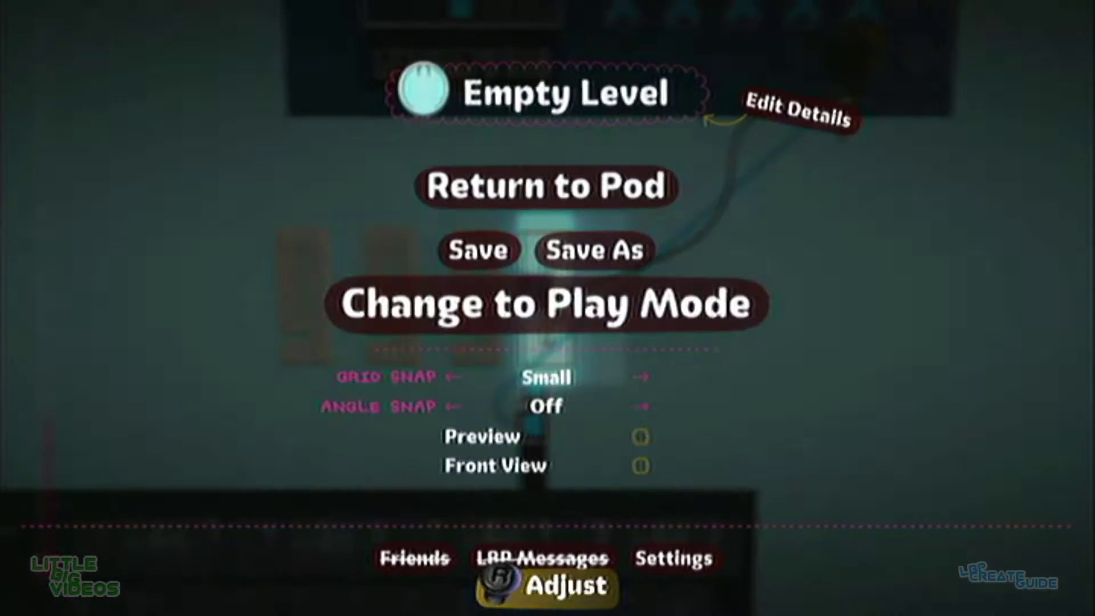
key("Return")
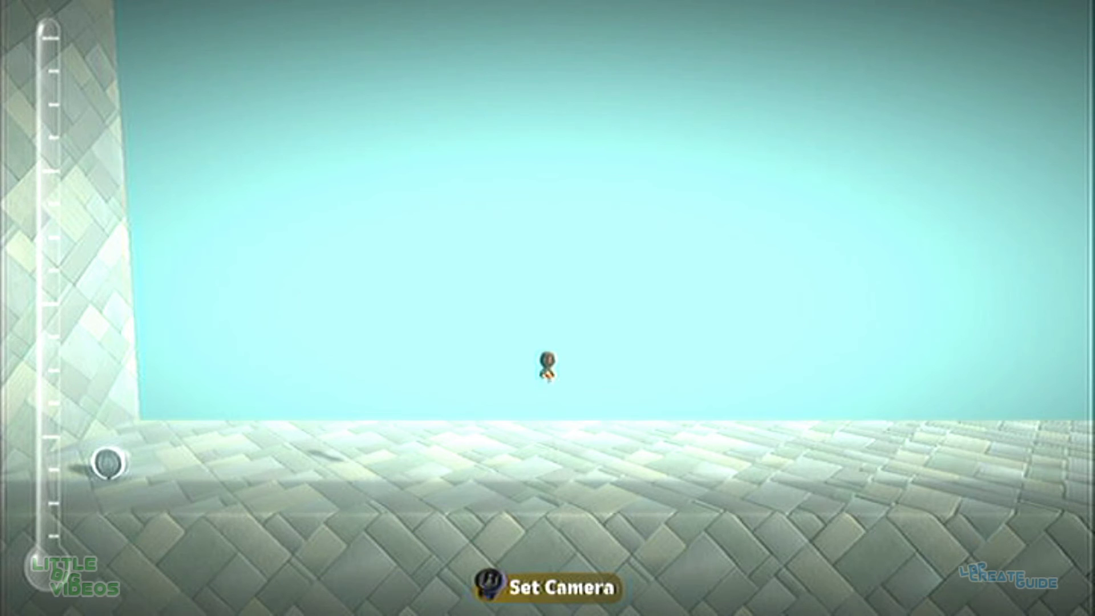
Step: Close the pause menu, leaving Sackboy above the empty tiled floor
key("Return")
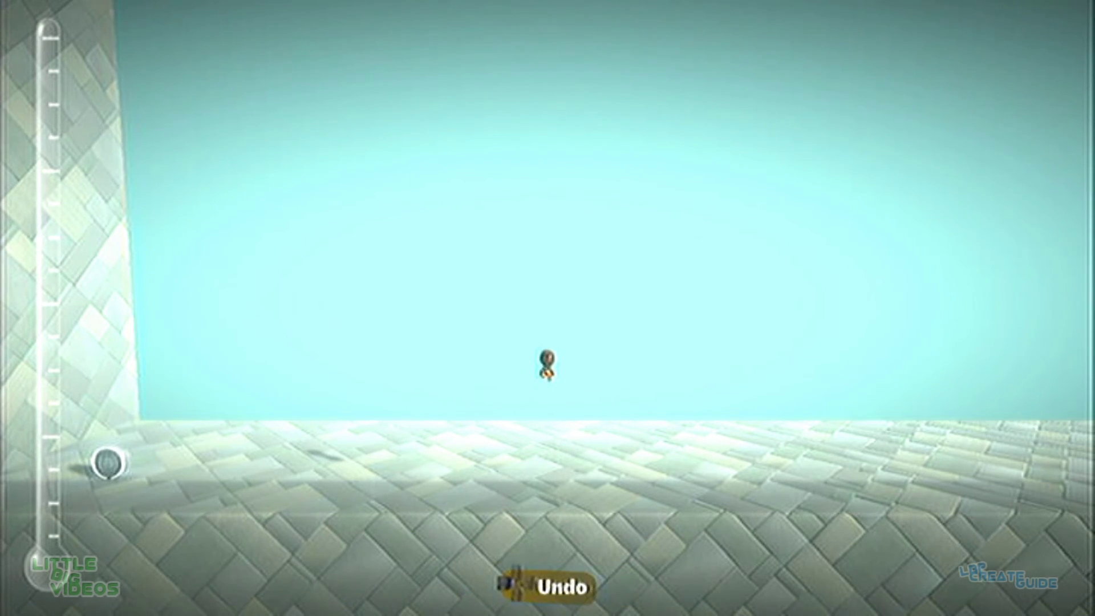